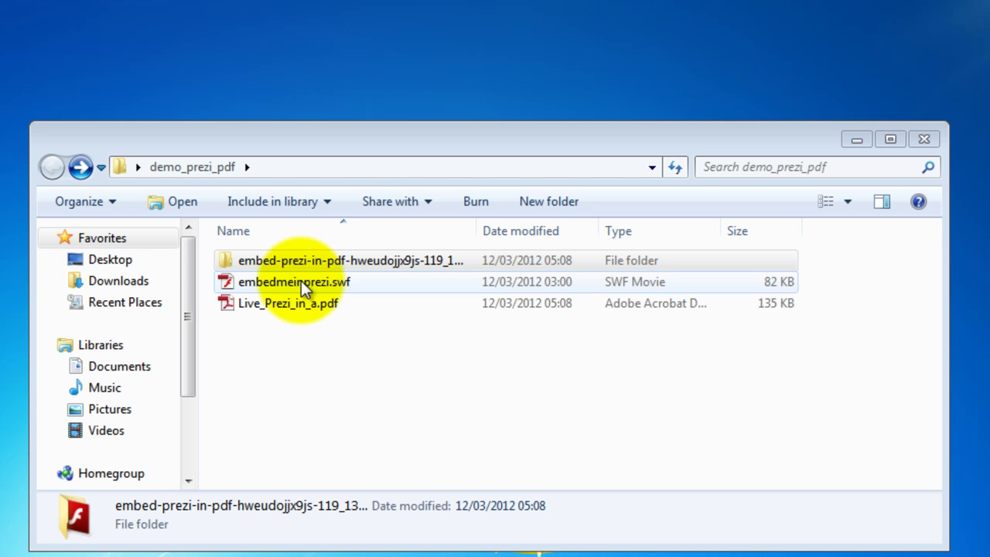
Step: Look inside the exported Prezi folder, then go back to demo_prezi_pdf
left_click(281, 260)
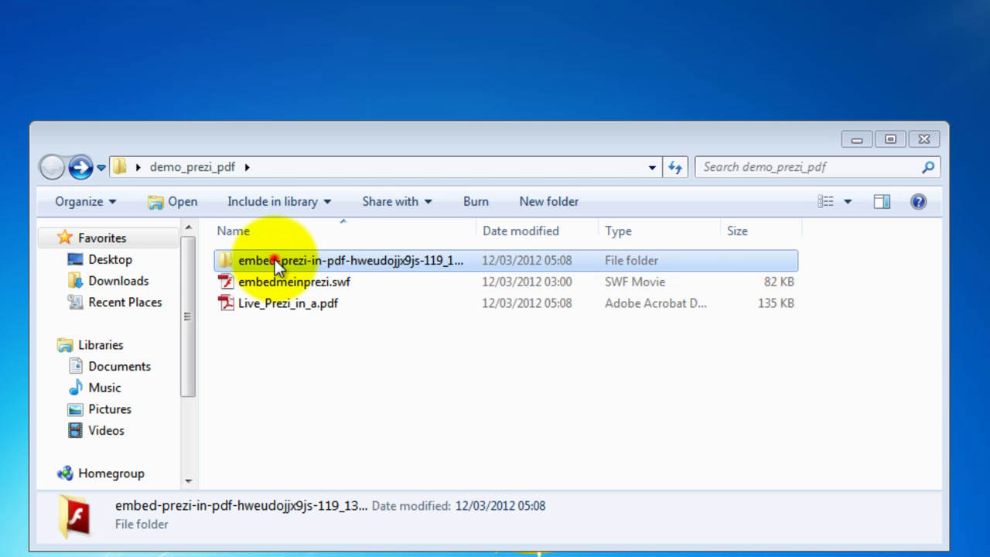
double_click(275, 259)
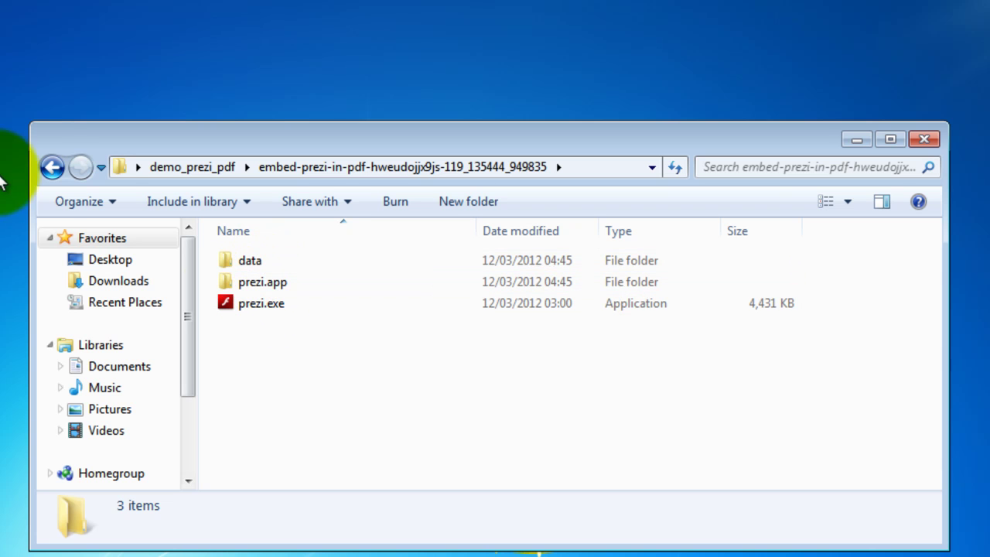
left_click(51, 170)
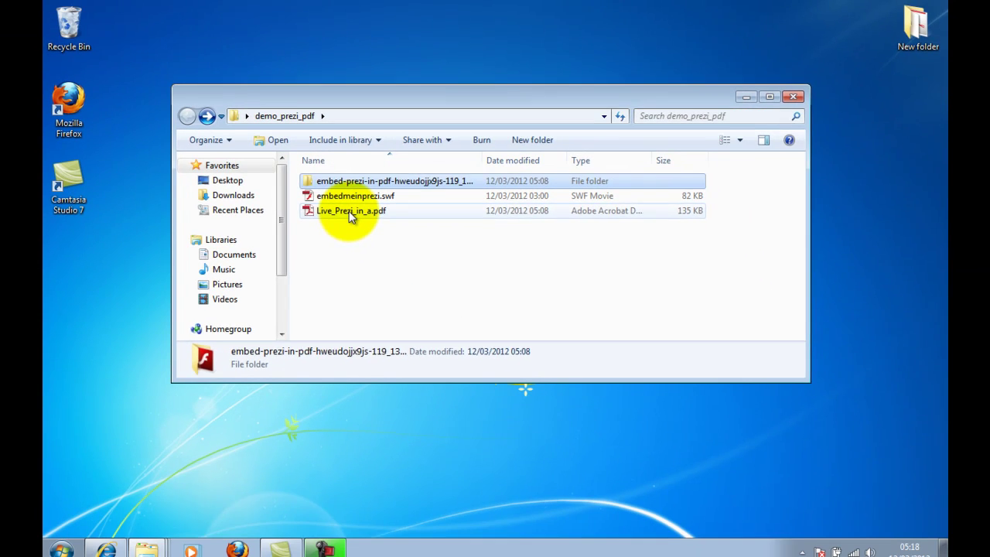
Step: Open Live_Prezi_in_a.pdf in Acrobat Pro with its window maximized
left_click(285, 304)
double_click(352, 209)
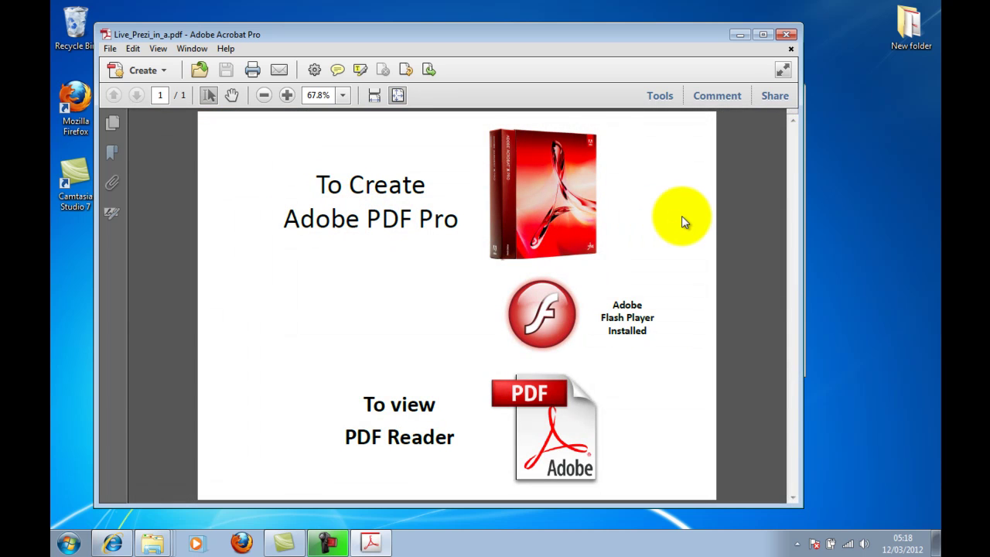
left_click(763, 34)
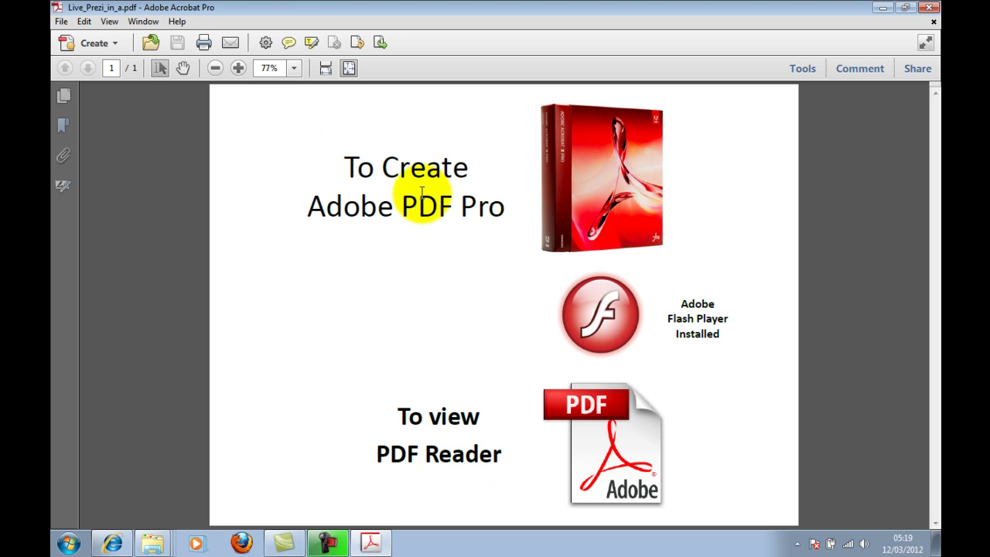
Step: Show the Content tools and choose SWF from the Multimedia list
left_click(803, 68)
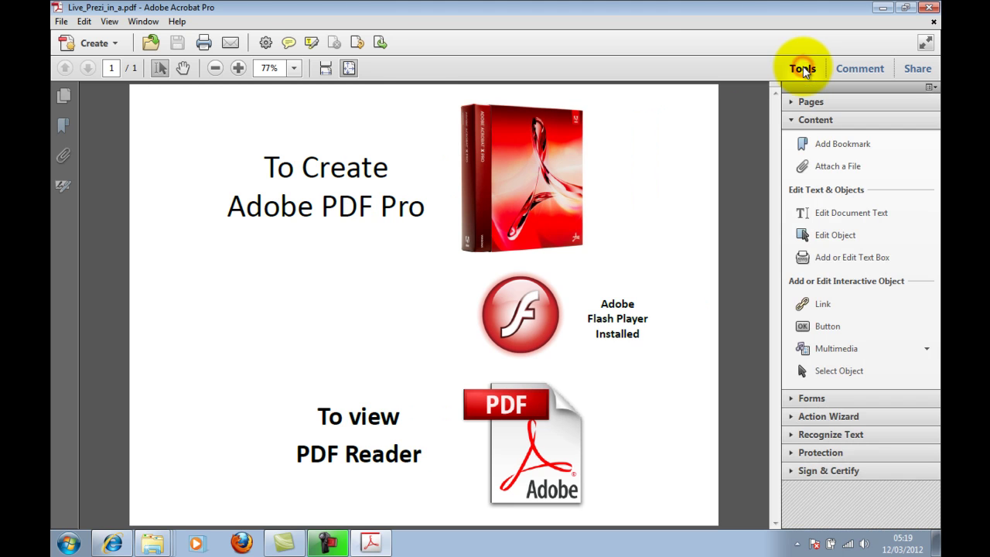
left_click(793, 119)
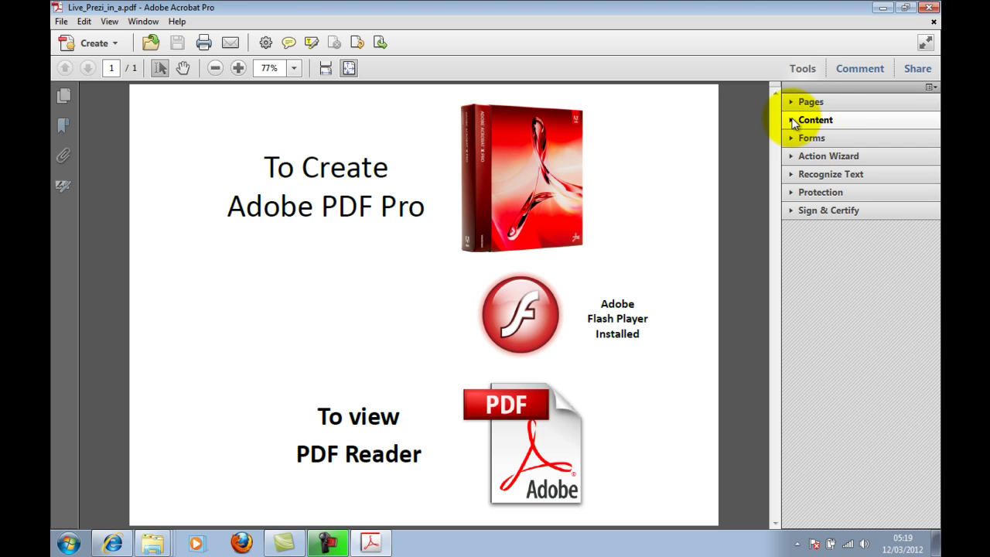
left_click(792, 121)
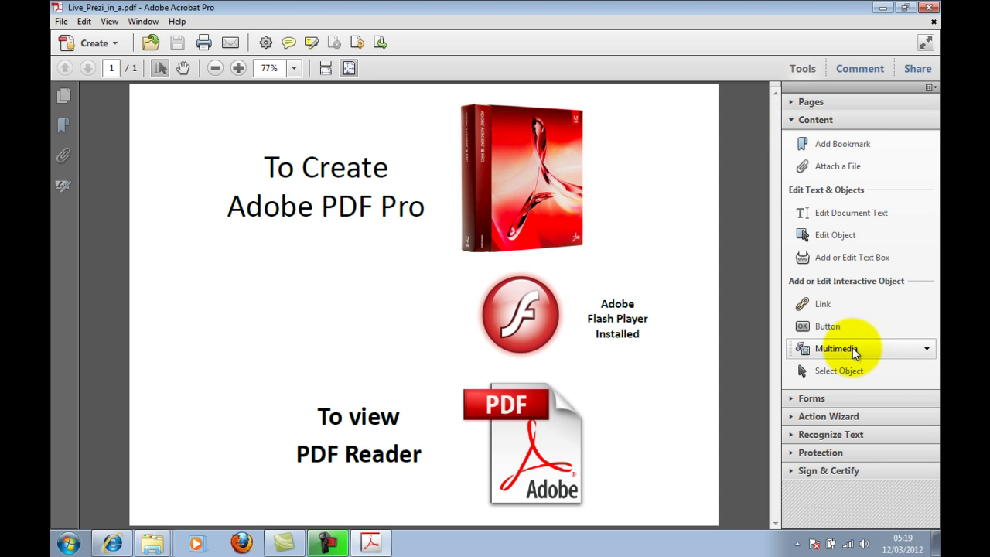
left_click(913, 350)
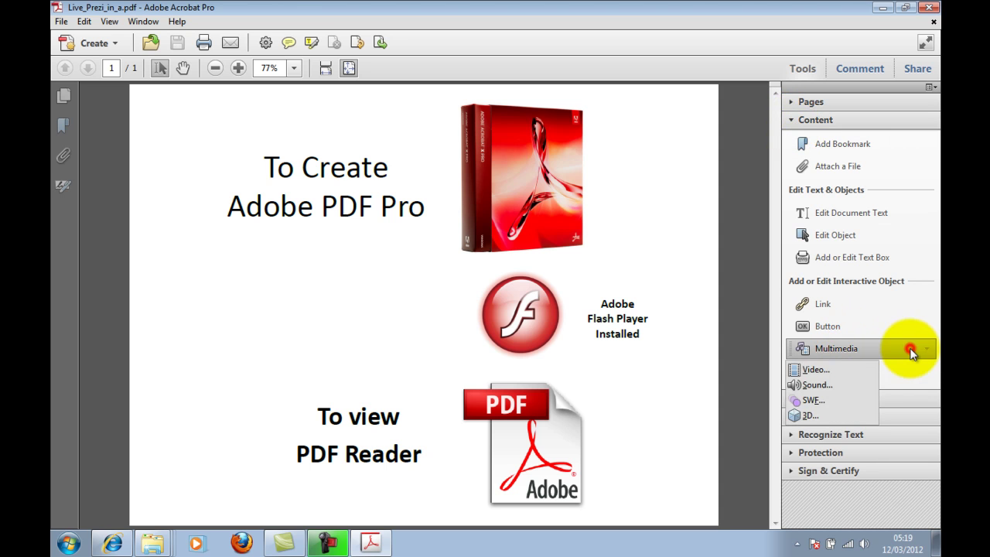
left_click(814, 400)
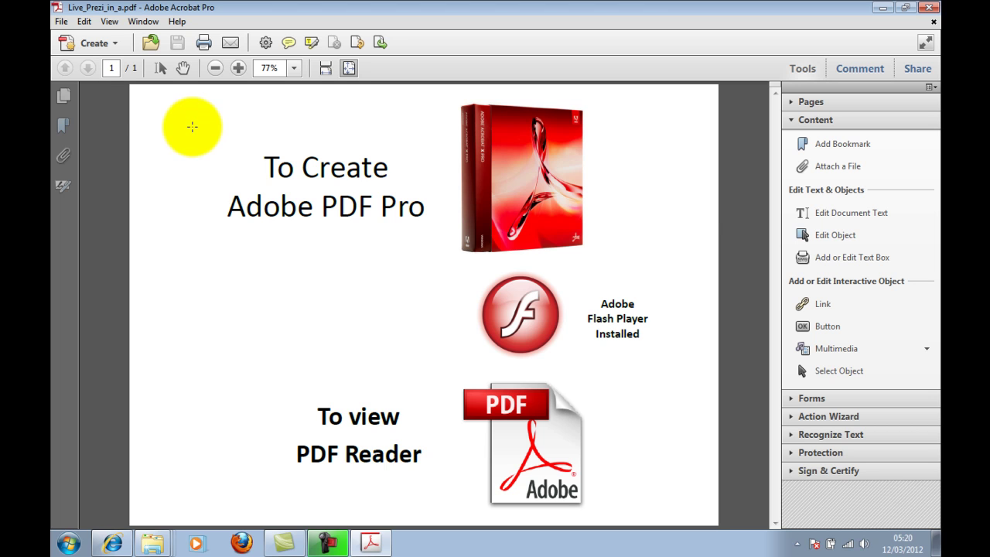
Step: Draw the SWF area across the whole page and move the Insert SWF dialog higher
left_click_drag(147, 100, 709, 516)
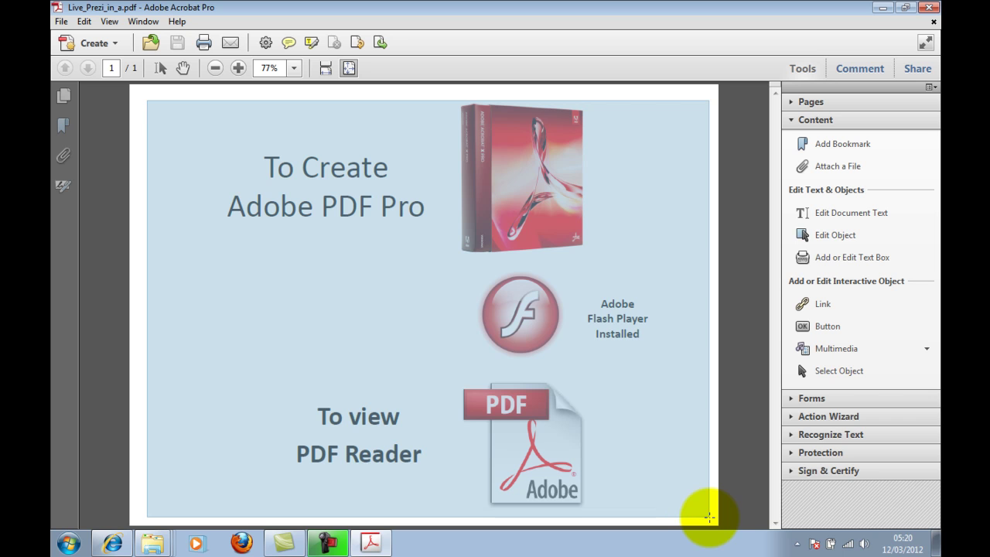
left_click_drag(709, 515, 710, 516)
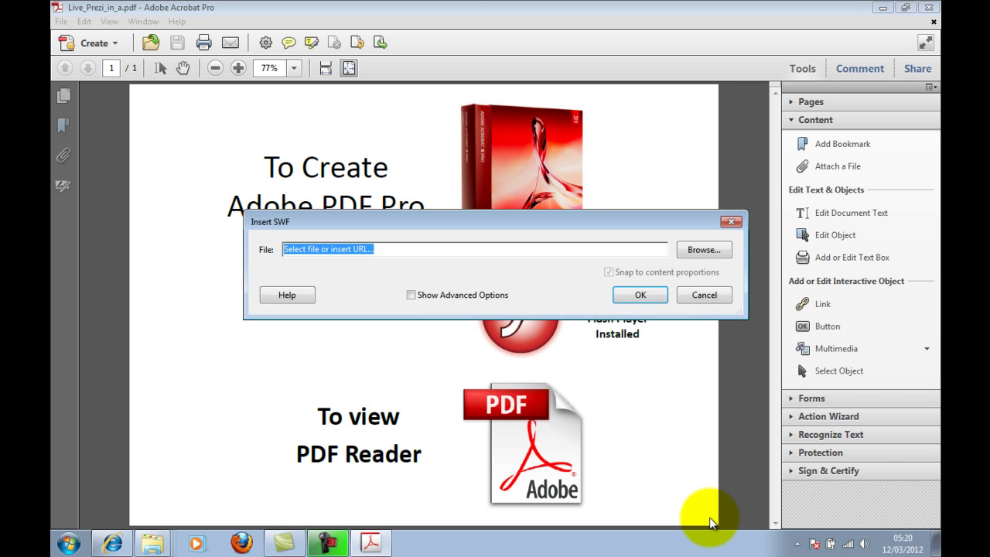
left_click_drag(278, 222, 246, 179)
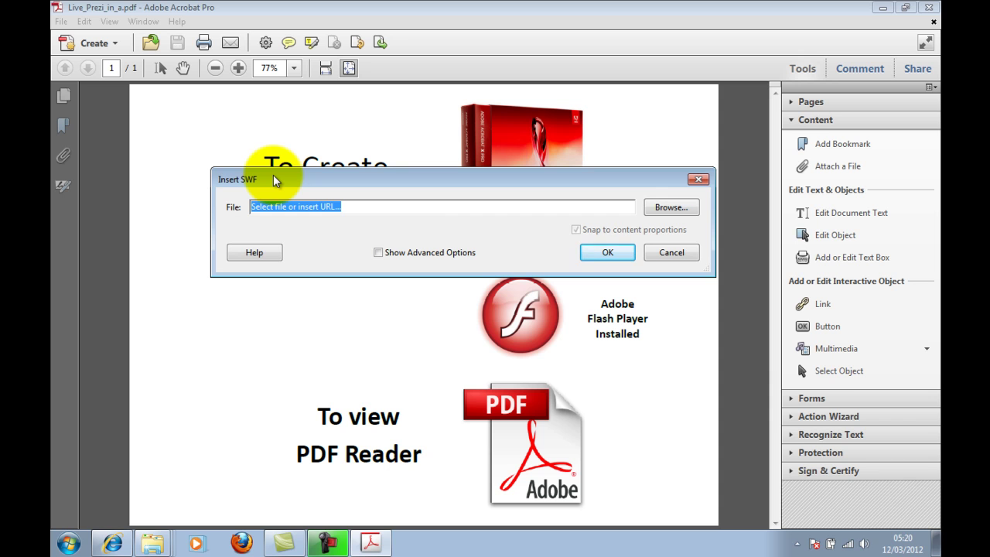
Step: Browse to and select embedmeinprezi.swf as the SWF file
left_click(670, 207)
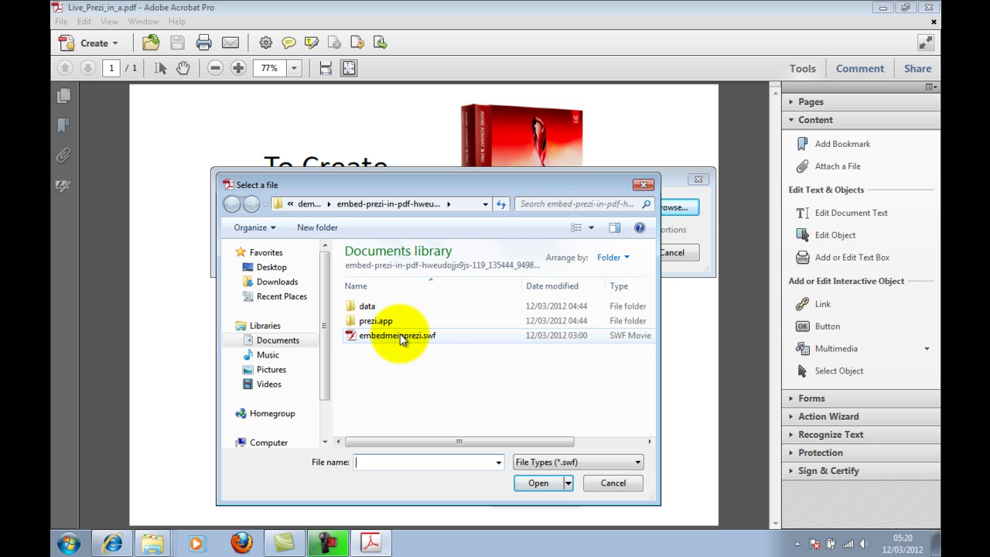
left_click(402, 337)
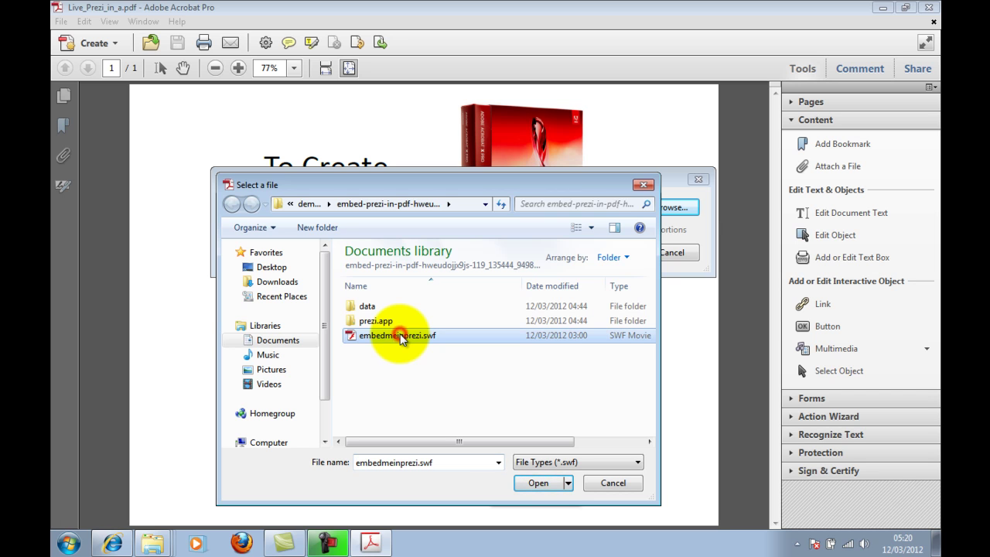
left_click(537, 483)
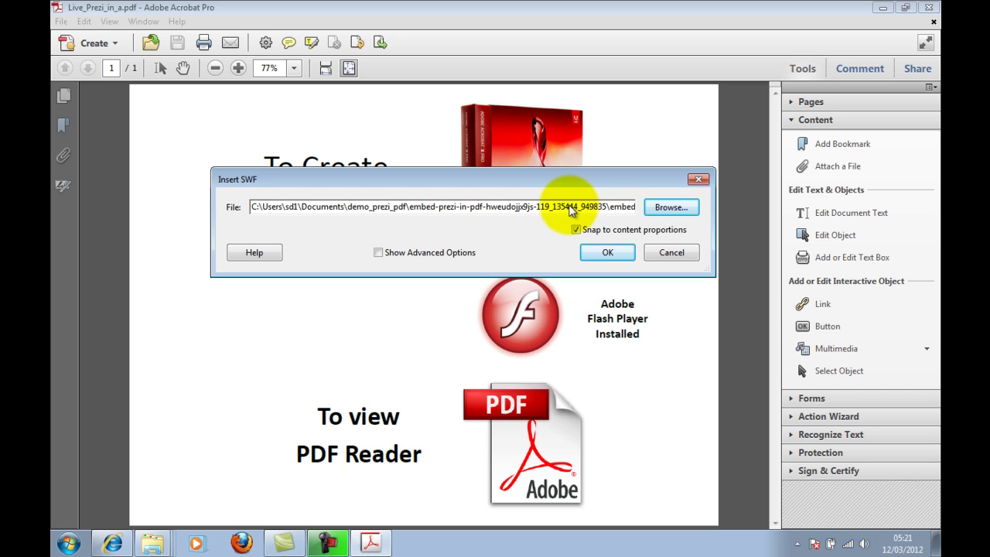
Step: Show advanced options: enable the SWF when the page opens, disable when it closes
left_click(378, 252)
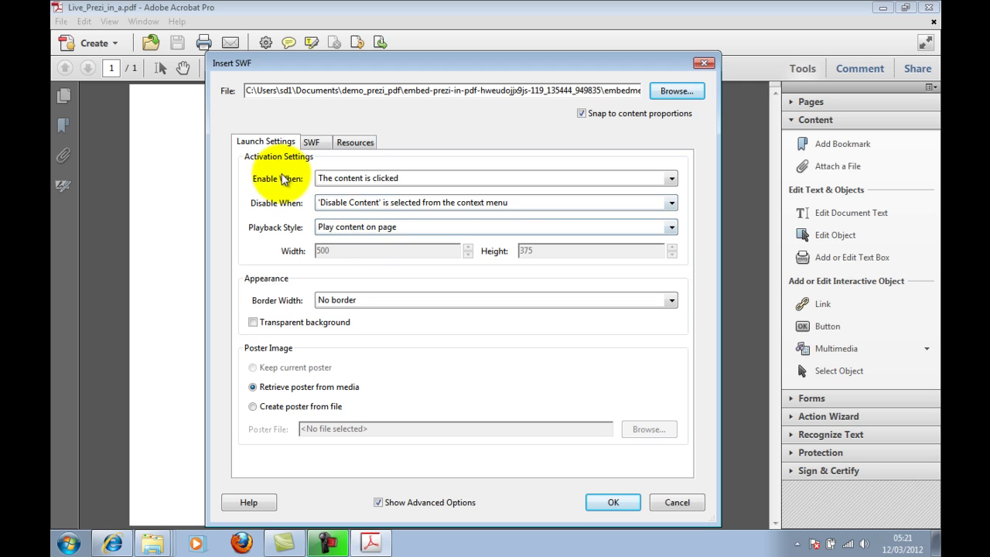
left_click(356, 179)
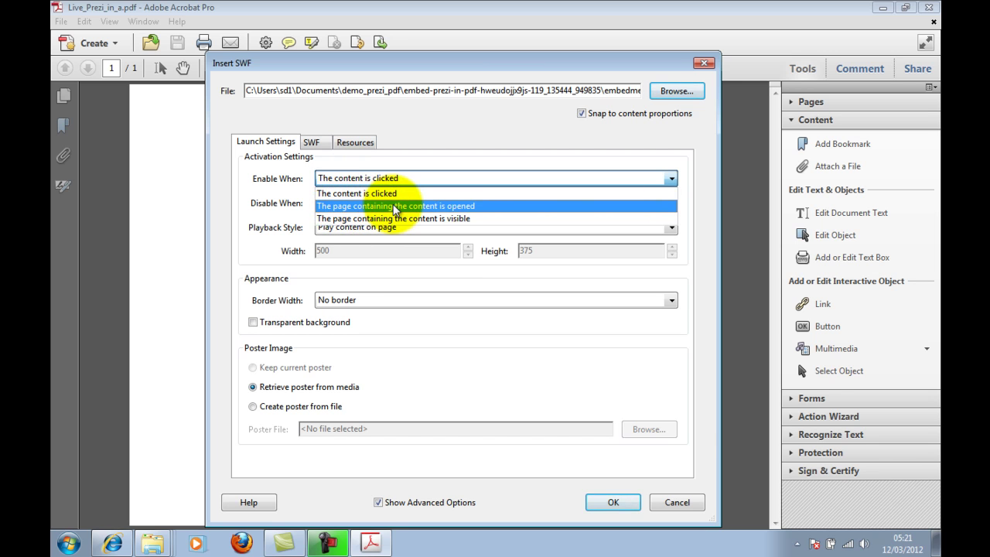
left_click(394, 206)
left_click(391, 204)
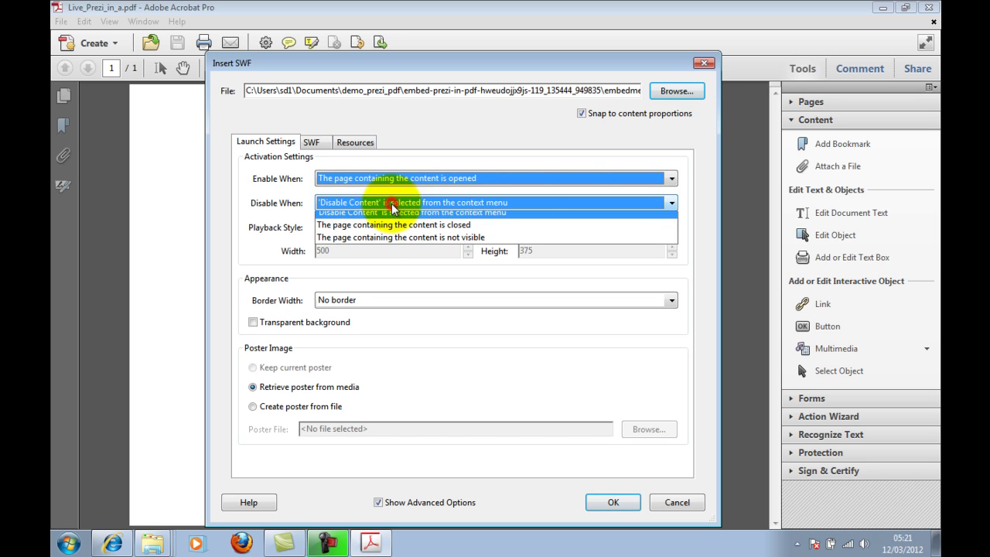
left_click(410, 230)
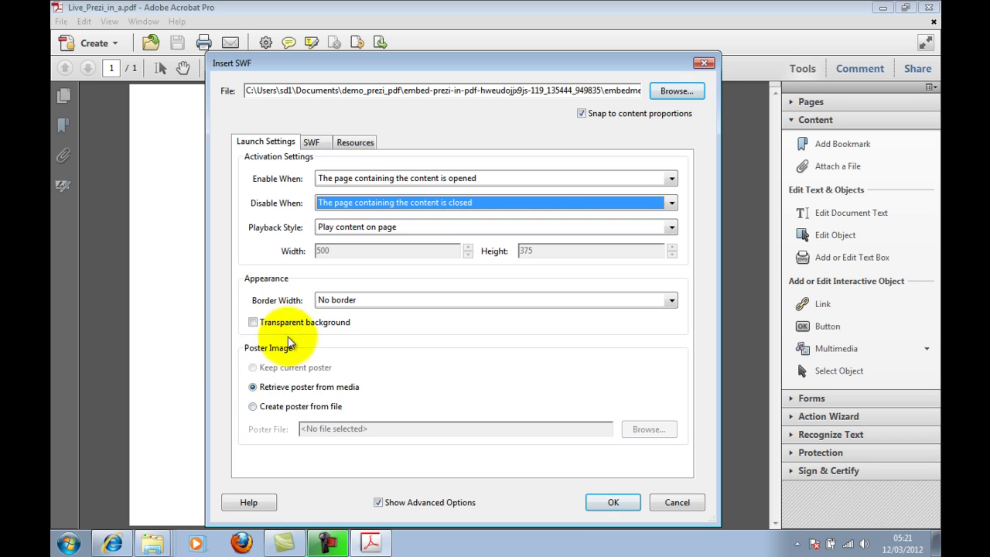
left_click(313, 144)
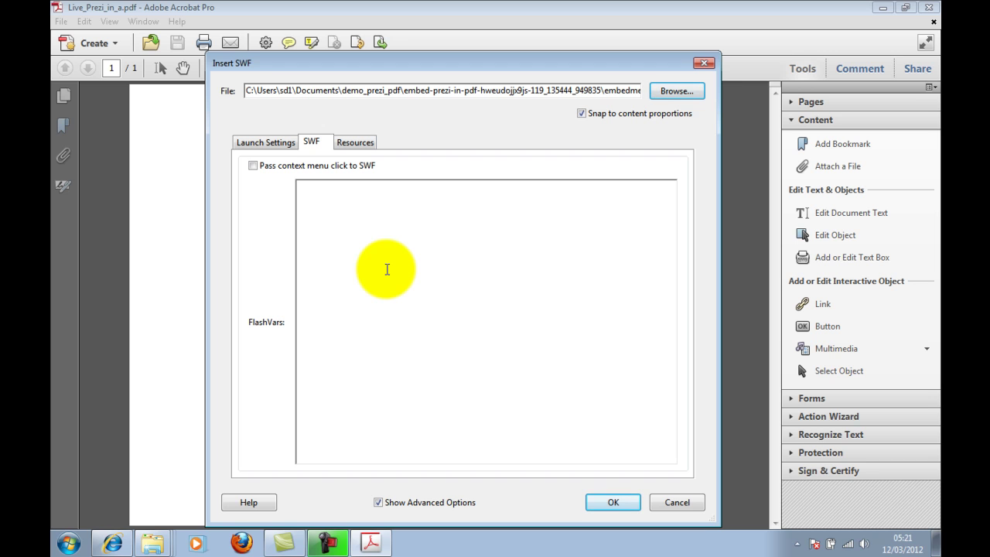
Step: Add the data folder from demo_prezi_pdf's embed-prezi export as the SWF resource directory
left_click(364, 147)
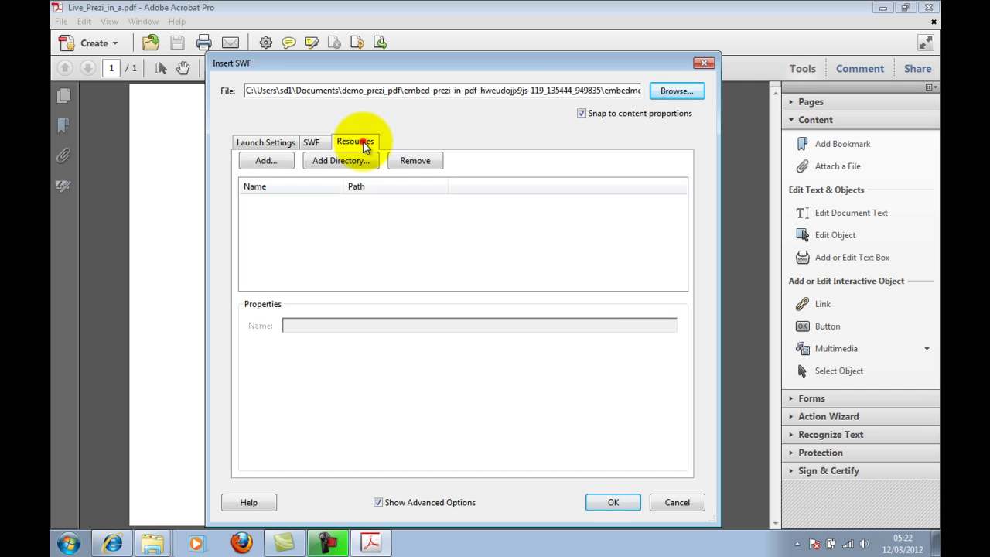
left_click(326, 160)
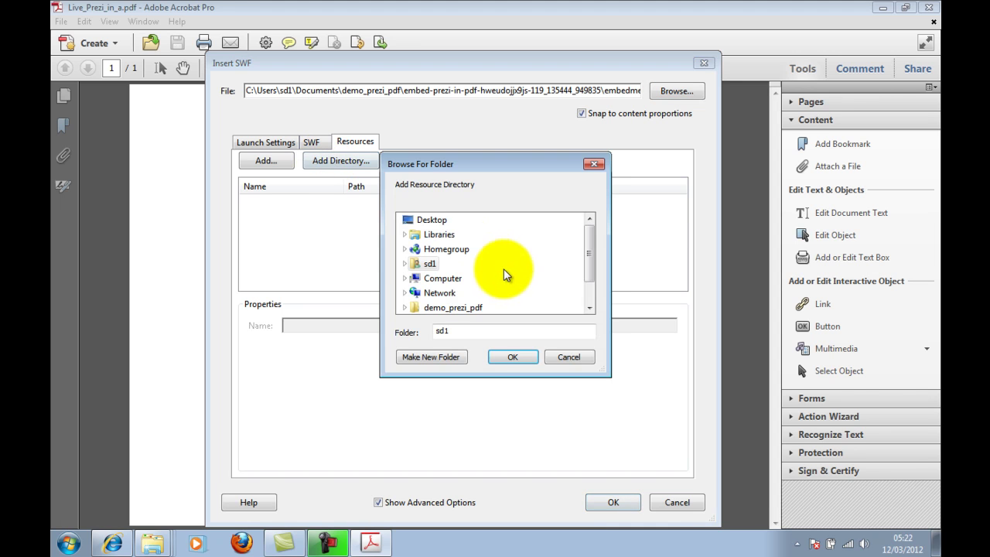
left_click(406, 263)
left_click_drag(590, 234, 590, 267)
double_click(473, 280)
left_click(468, 267)
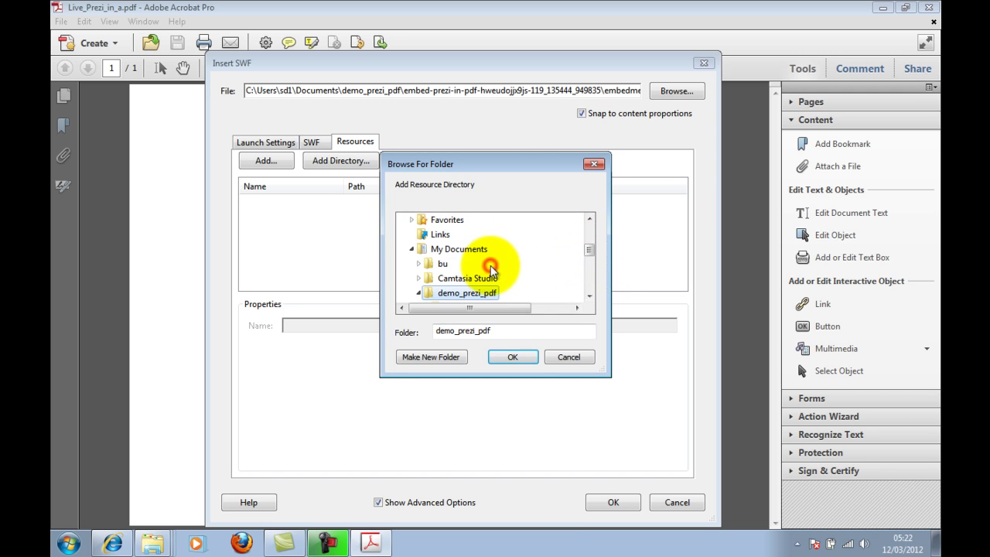
left_click(589, 294)
left_click(589, 295)
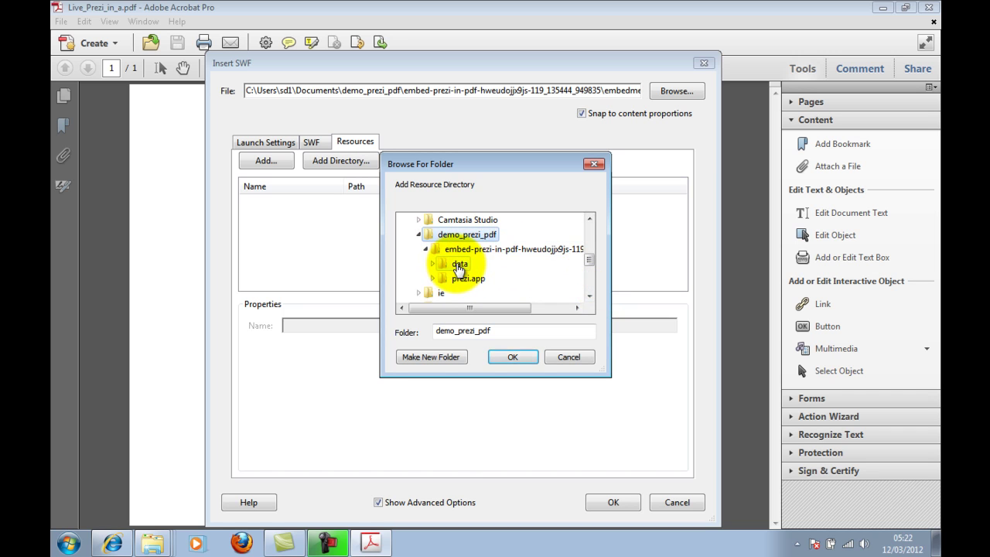
left_click(459, 265)
left_click(525, 352)
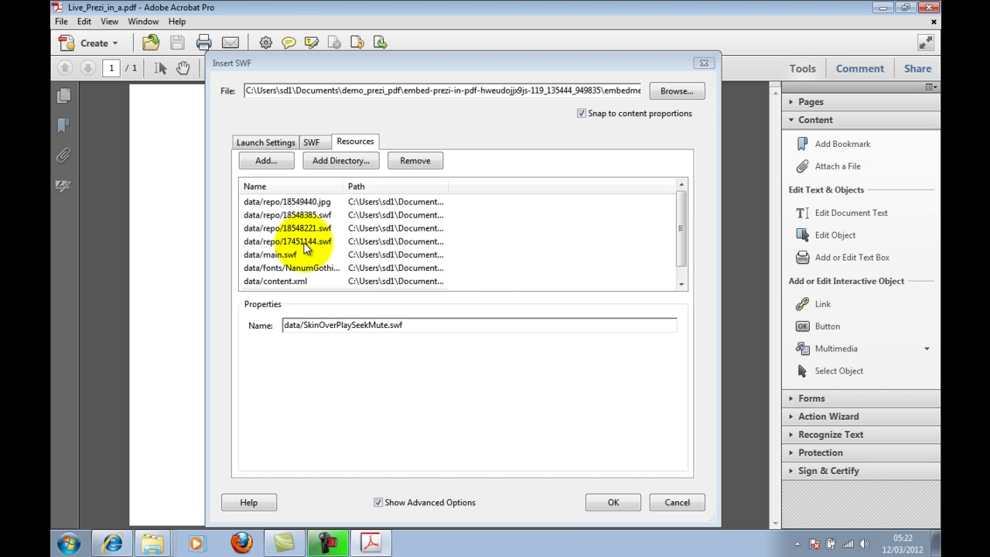
Step: Confirm the Insert SWF dialog, save Live_Prezi_in_a.pdf, and exit Acrobat
left_click(608, 500)
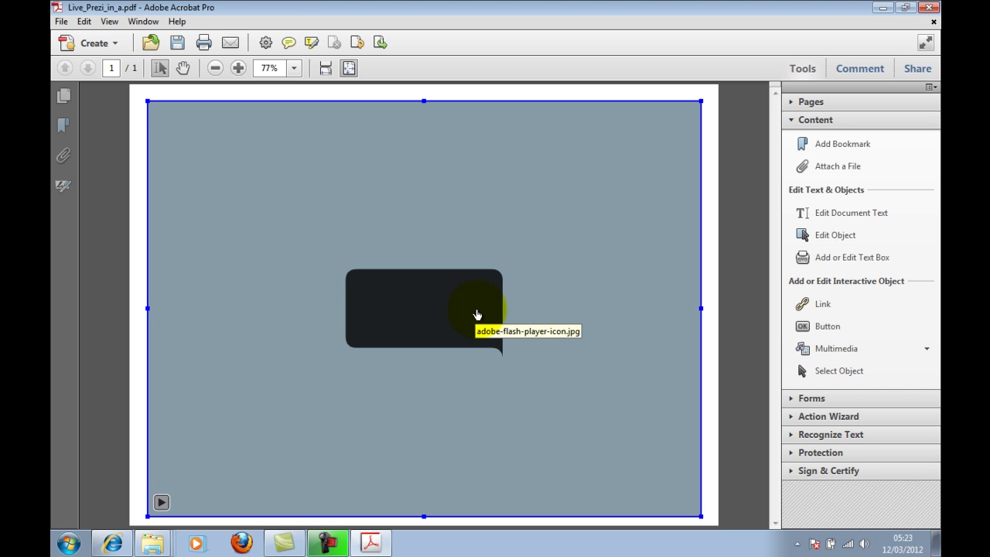
left_click(62, 21)
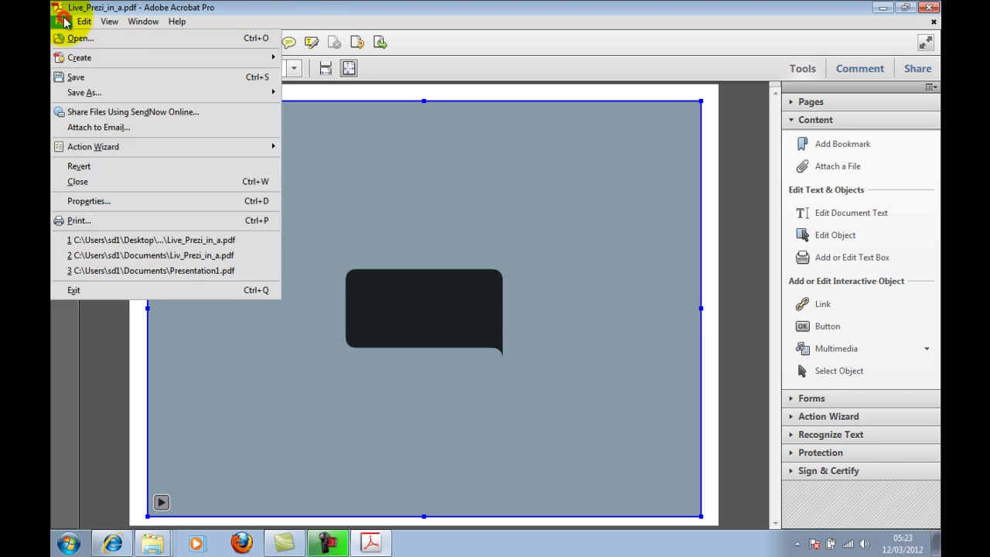
left_click(88, 77)
left_click(61, 21)
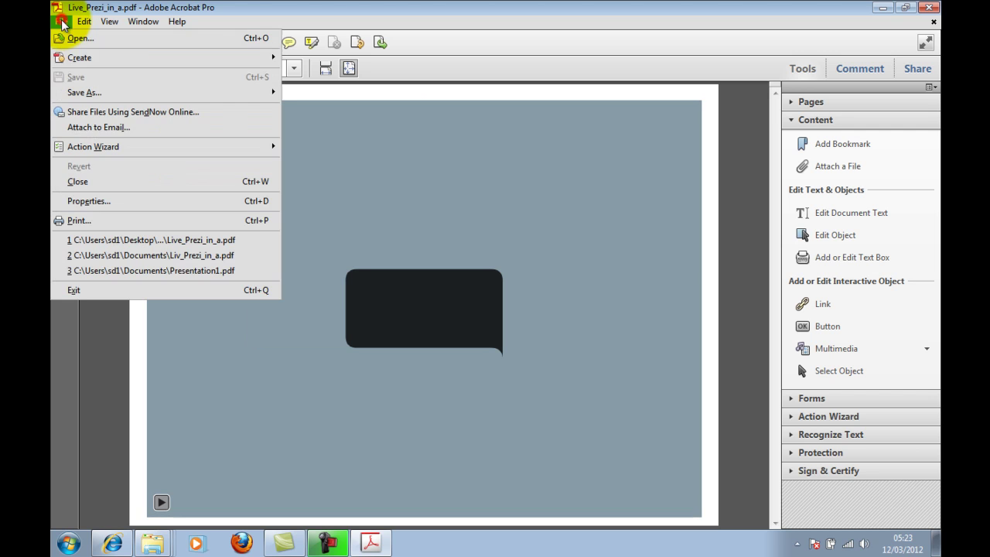
left_click(75, 288)
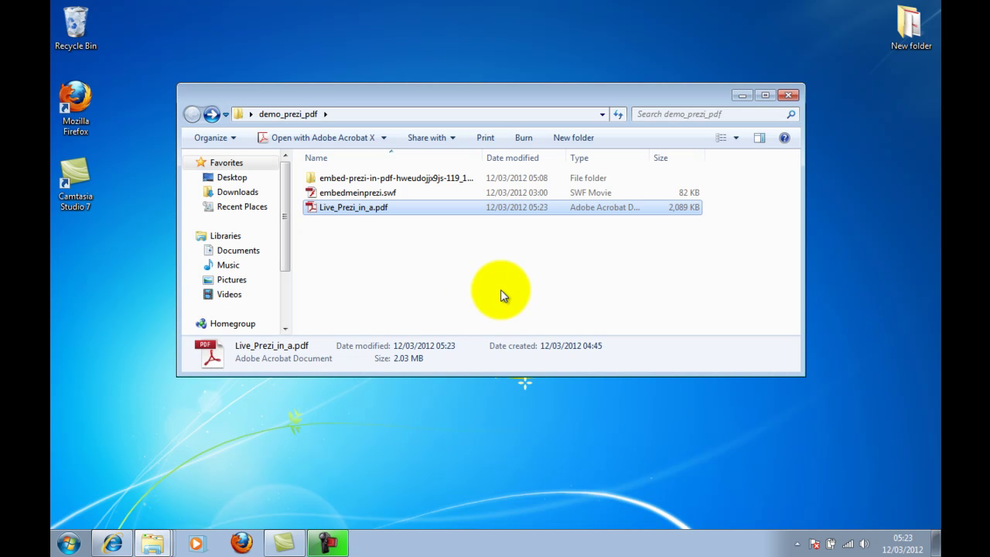
Step: Delete the embed-prezi folder and embedmeinprezi.swf from demo_prezi_pdf
left_click(467, 271)
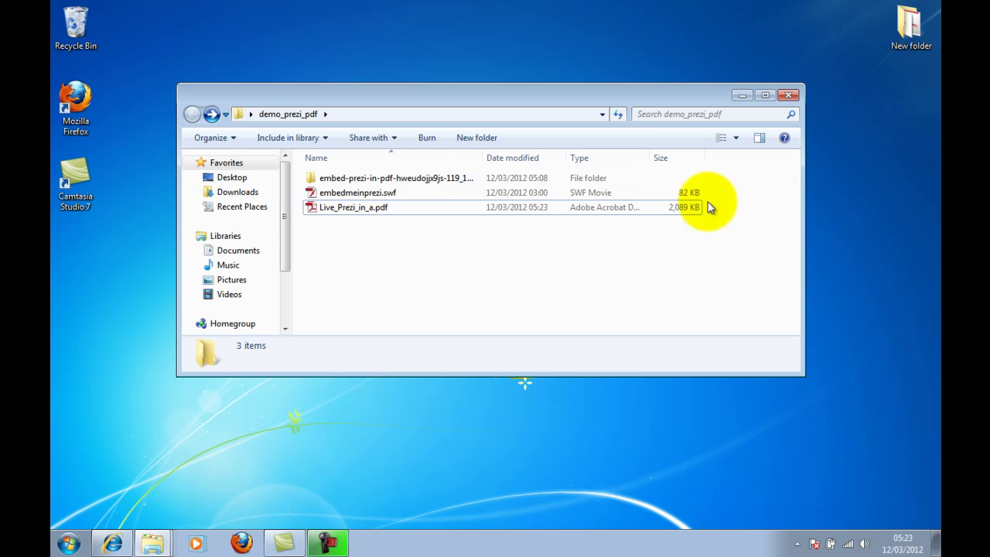
left_click(354, 177)
key("Delete")
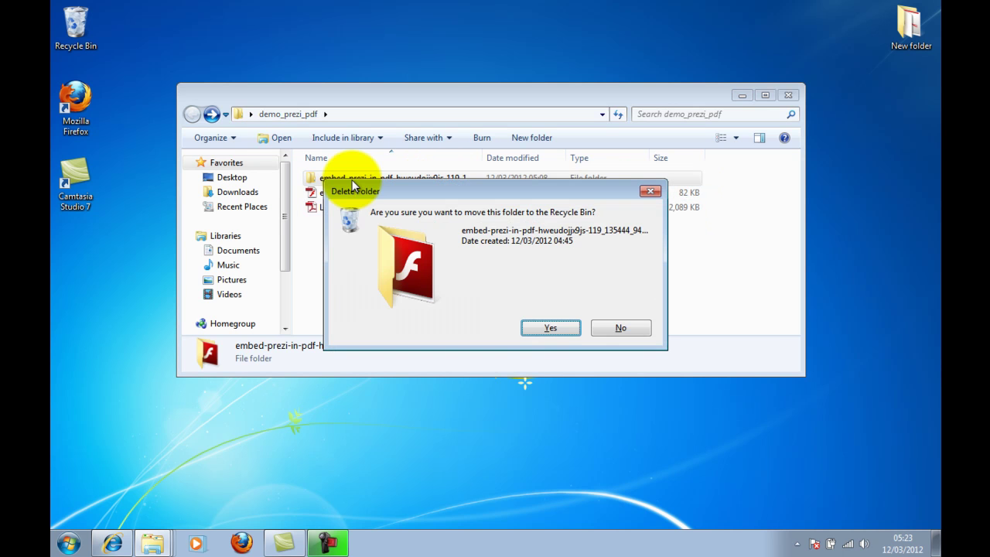
left_click(545, 327)
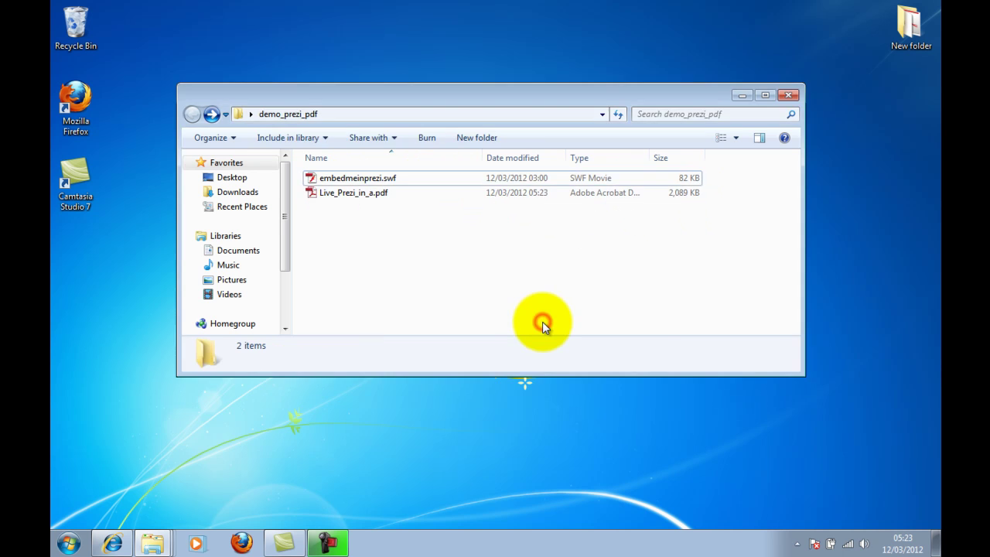
left_click(364, 177)
key("Delete")
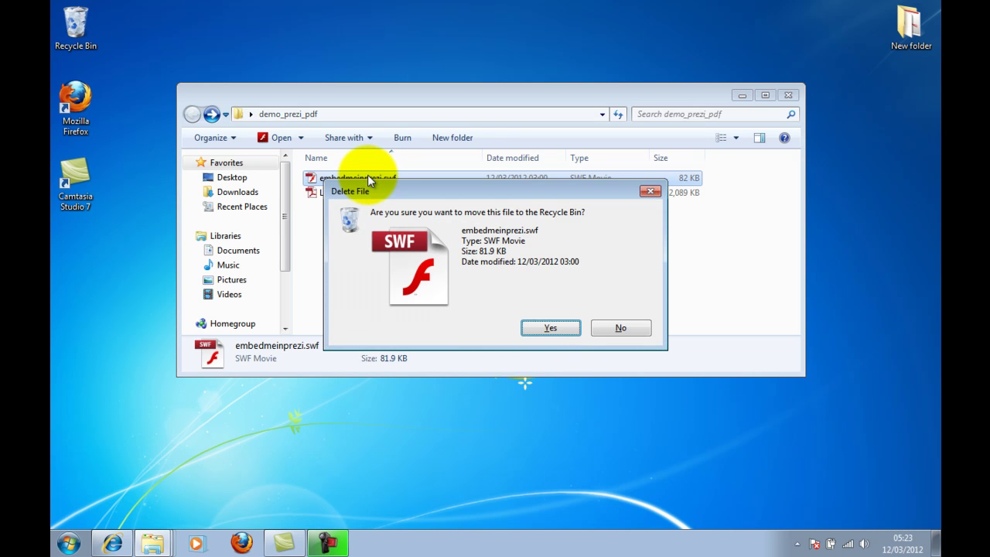
left_click(550, 328)
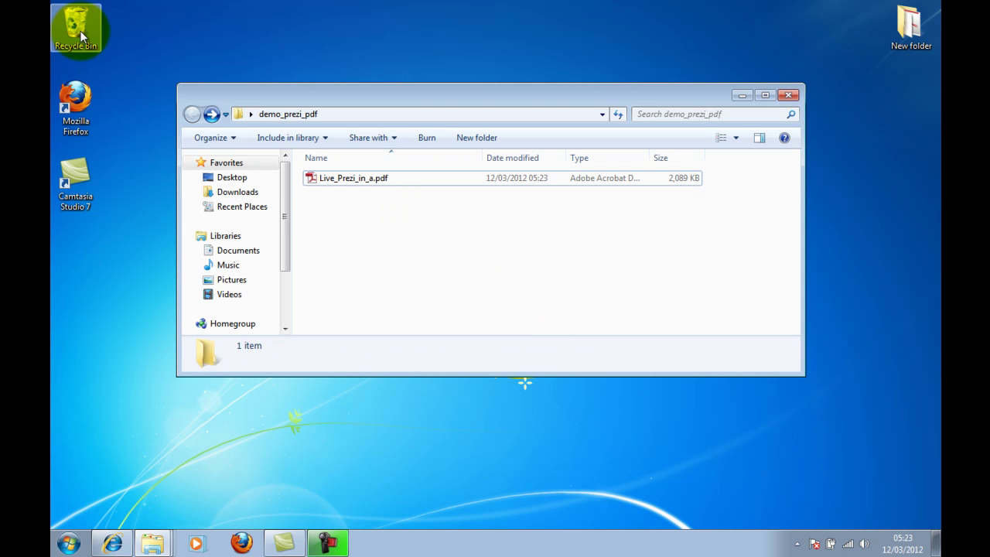
Step: Empty the Recycle Bin, permanently deleting the 4 items
right_click(81, 35)
left_click(85, 53)
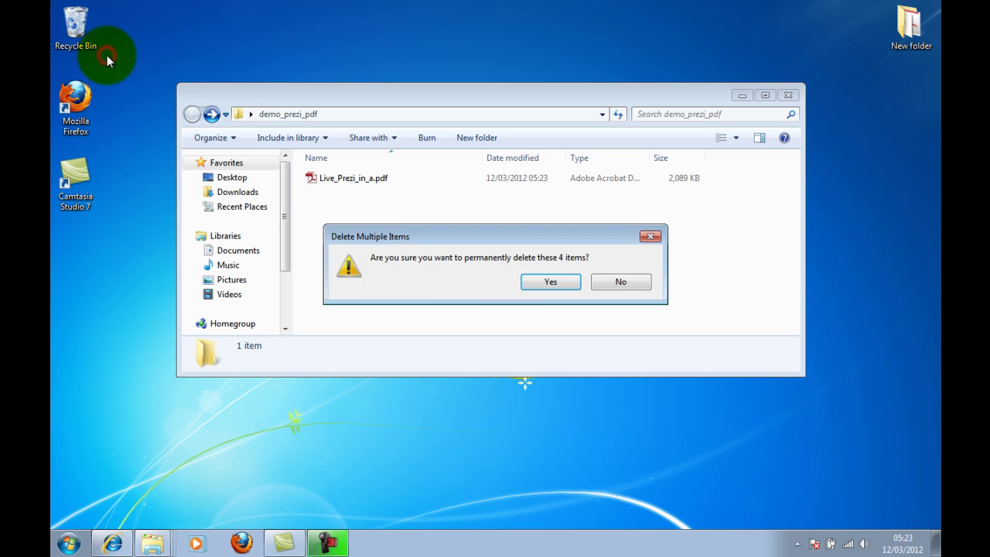
left_click(533, 283)
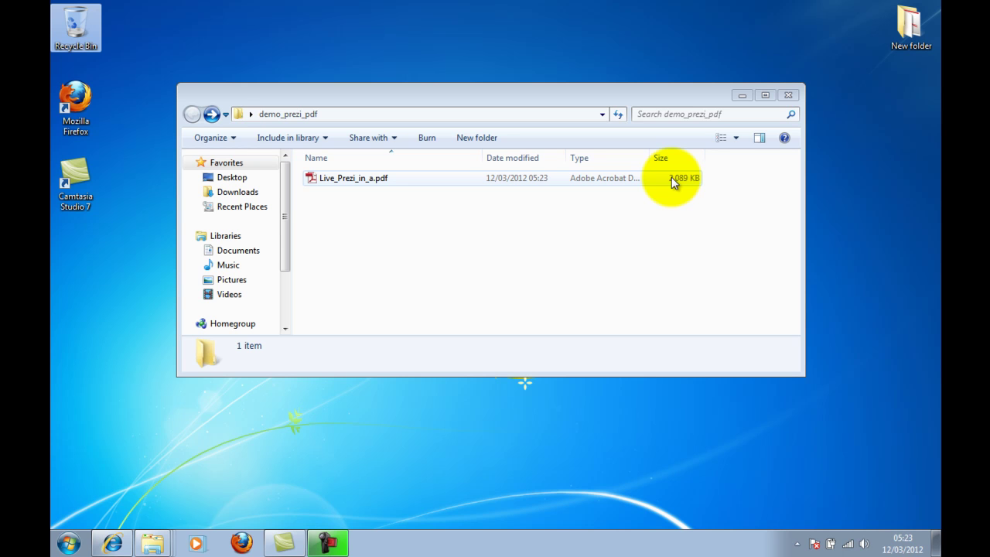
Step: Reopen Live_Prezi_in_a.pdf and step the Prezi through to the 'Linear Yes! But...' frame
double_click(362, 178)
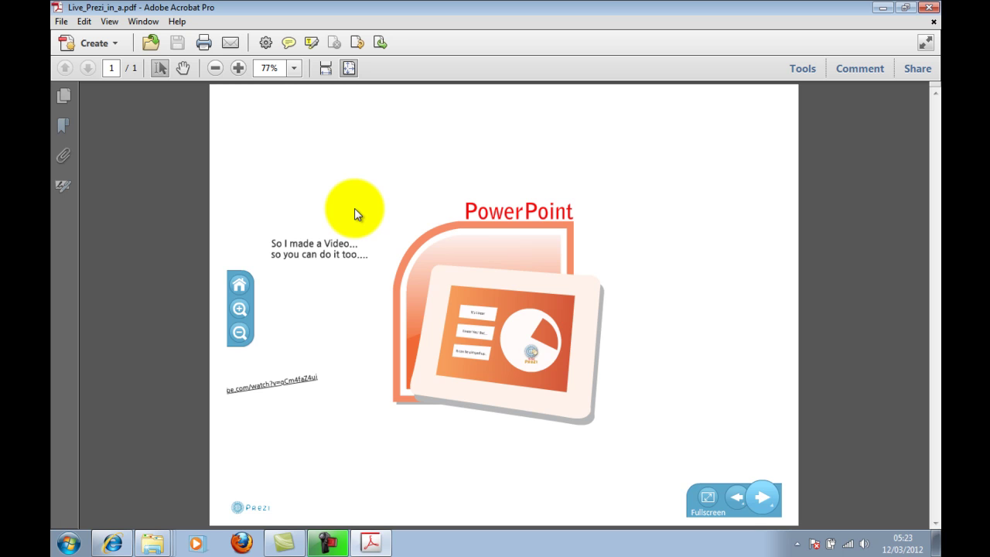
left_click(761, 492)
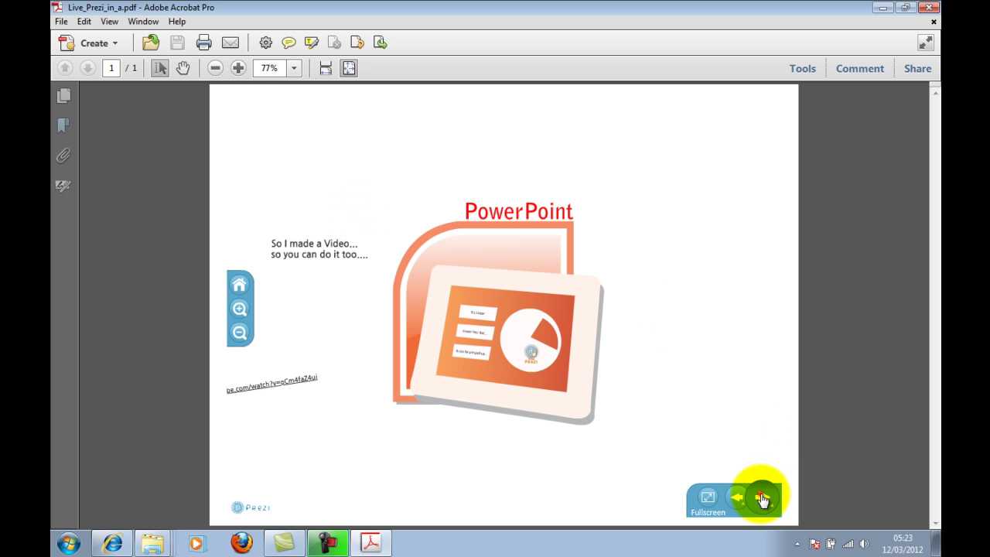
left_click(768, 497)
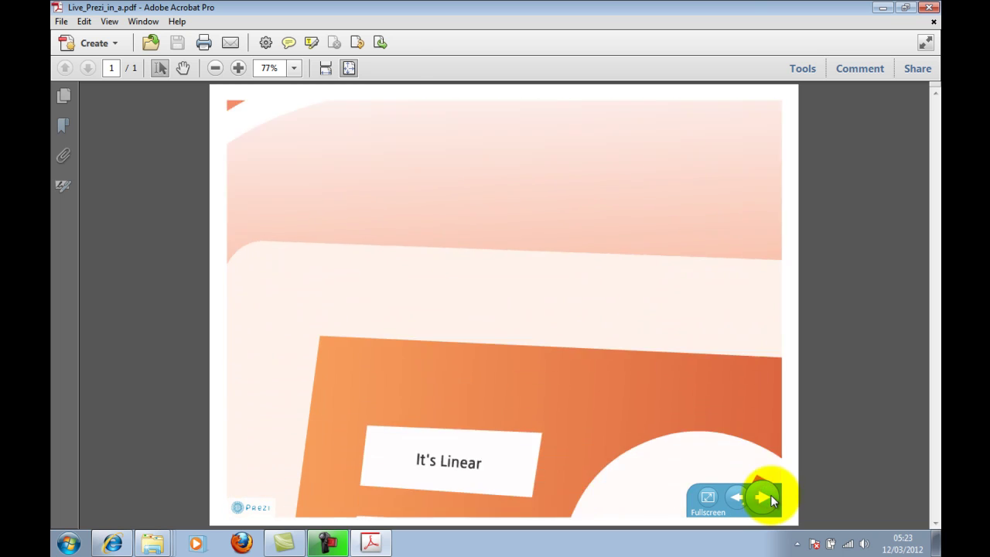
left_click(771, 495)
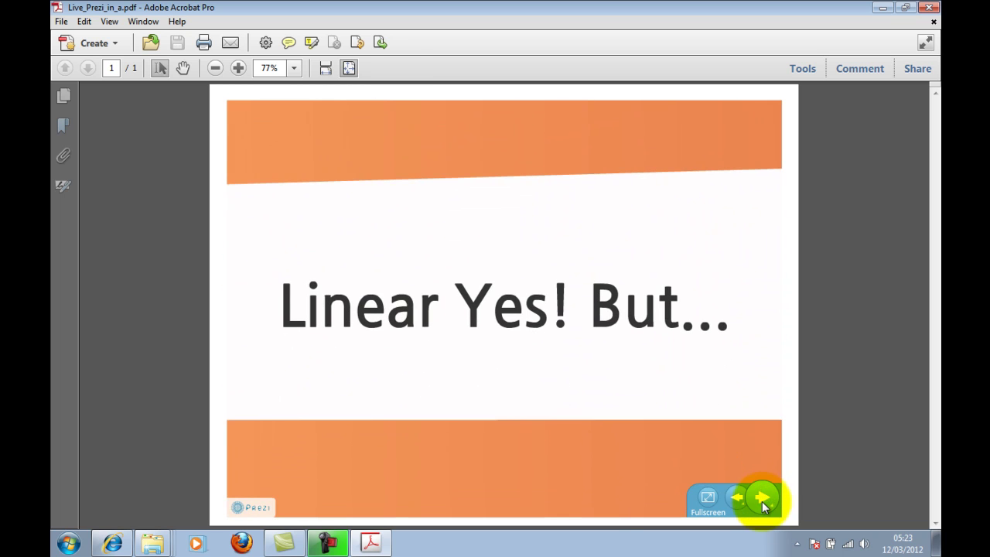
left_click_drag(761, 499, 765, 419)
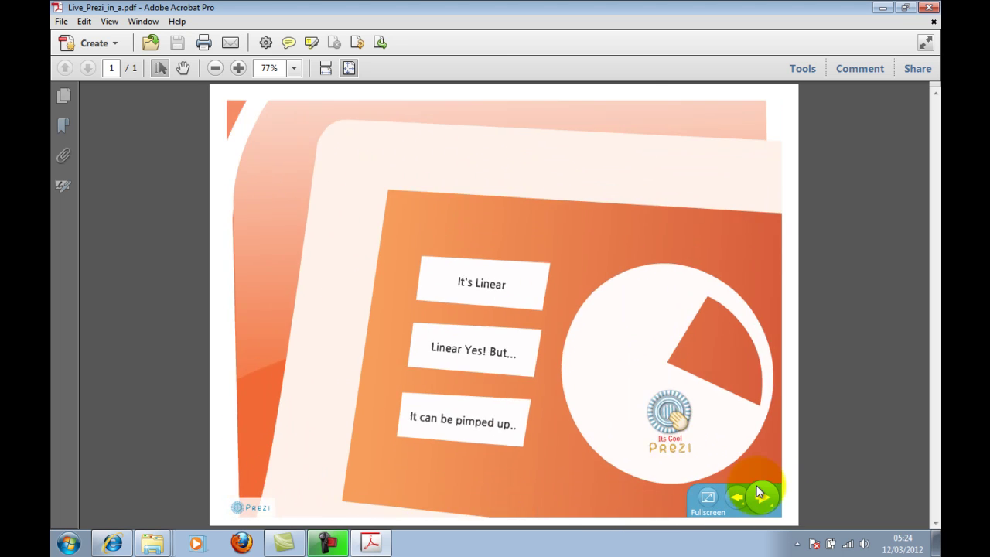
Step: Return to the overview, zoom into the text boxes, go home and next, then quit Acrobat
left_click(758, 492)
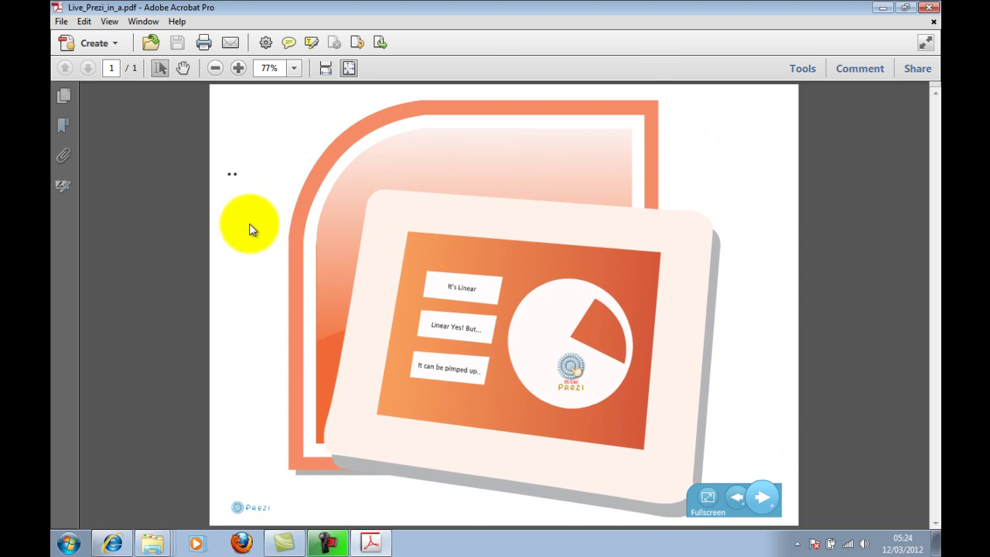
mouse_move(228, 295)
left_click(236, 308)
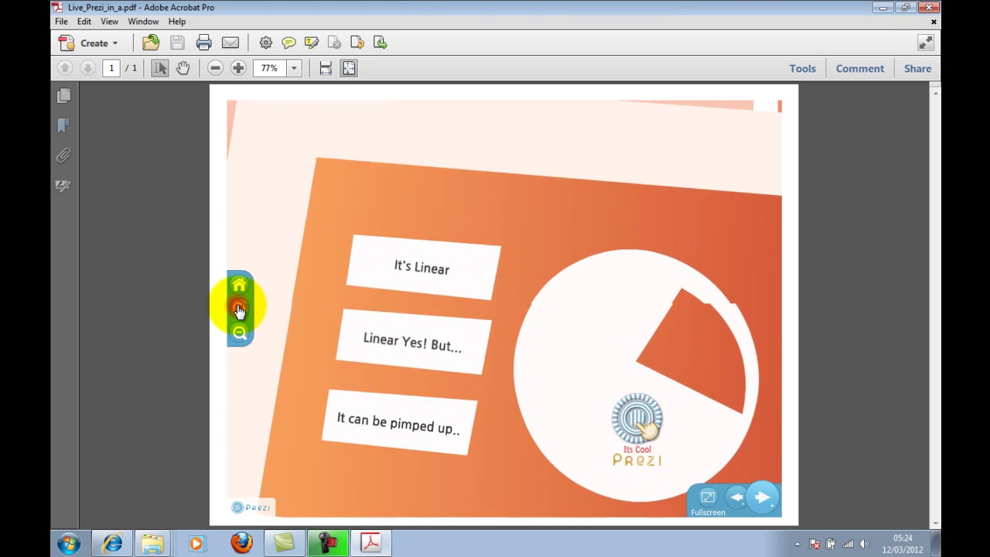
left_click(239, 286)
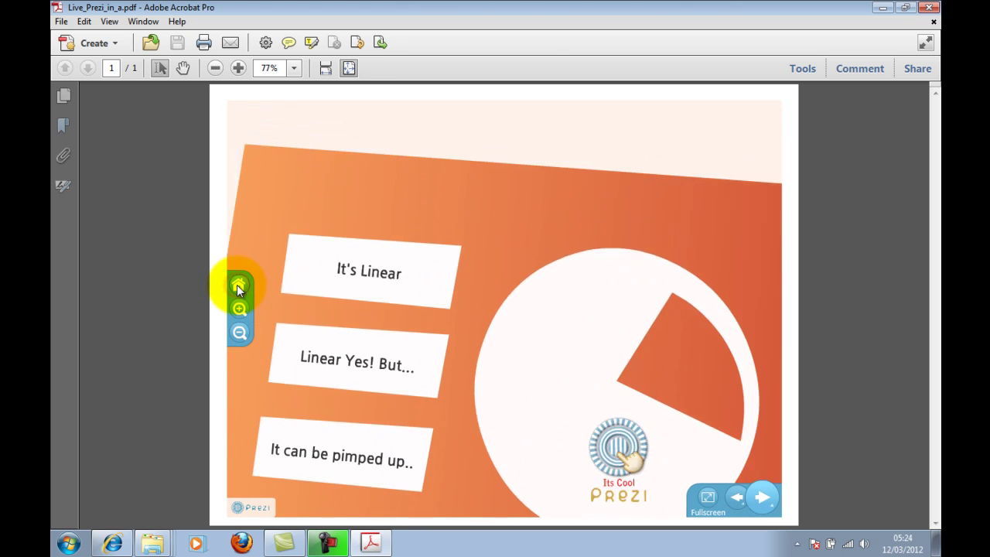
key("Right")
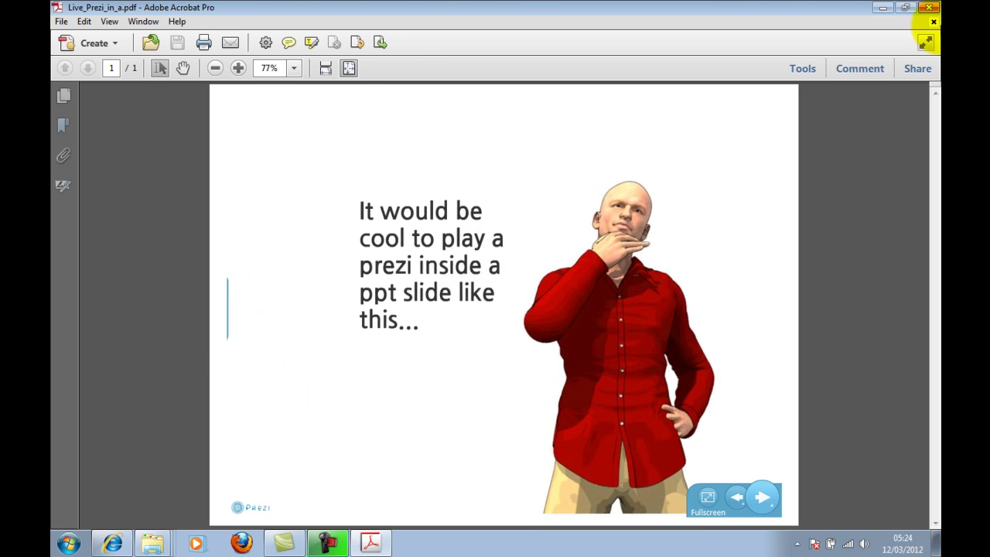
left_click(932, 16)
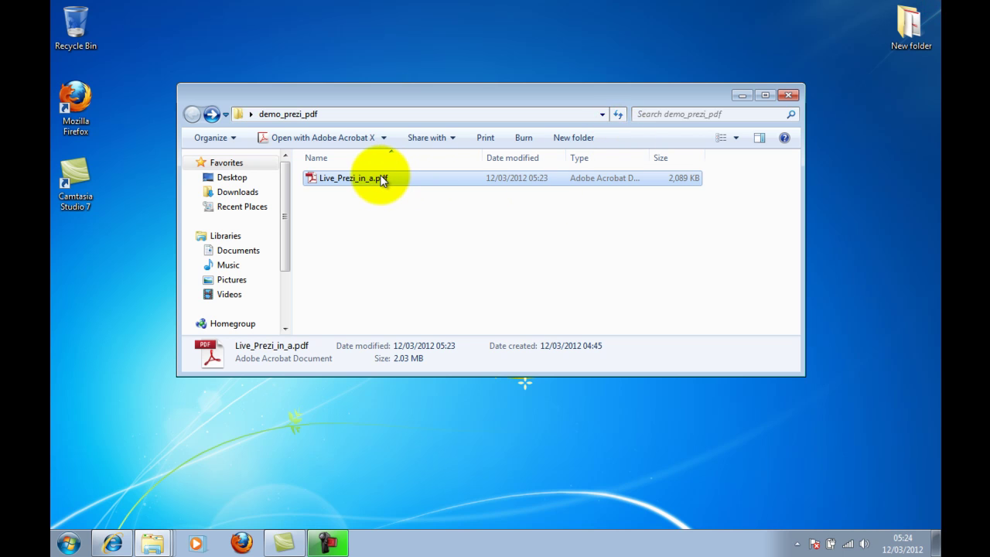